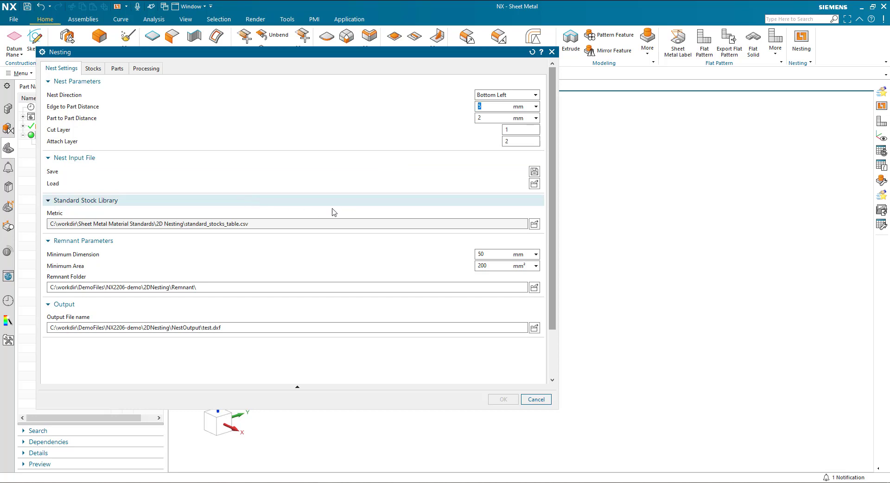
Load the nest input file Remnant.json into the nesting setup
{"action": "left_click", "coordinate": [535, 184]}
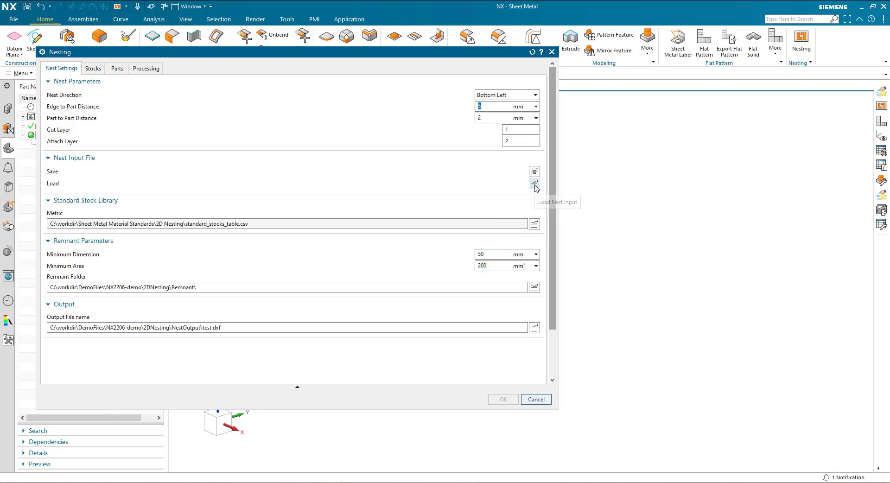
{"action": "left_click", "coordinate": [477, 137]}
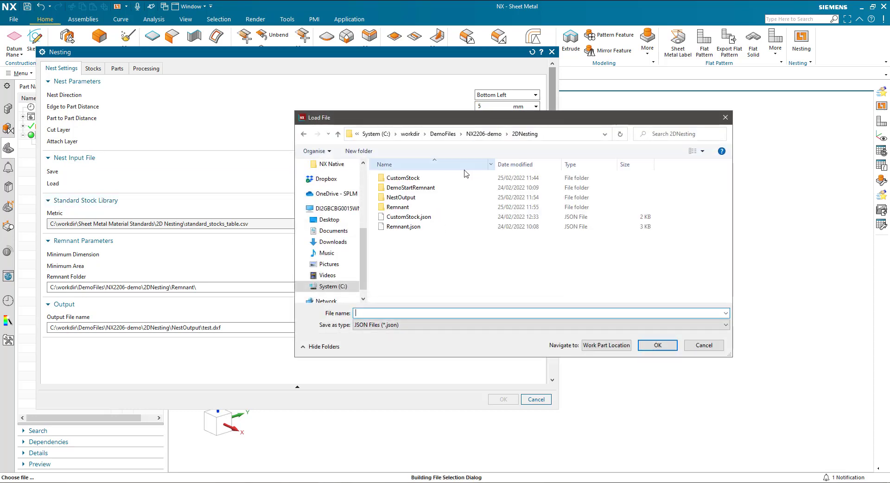
{"action": "left_click", "coordinate": [403, 226]}
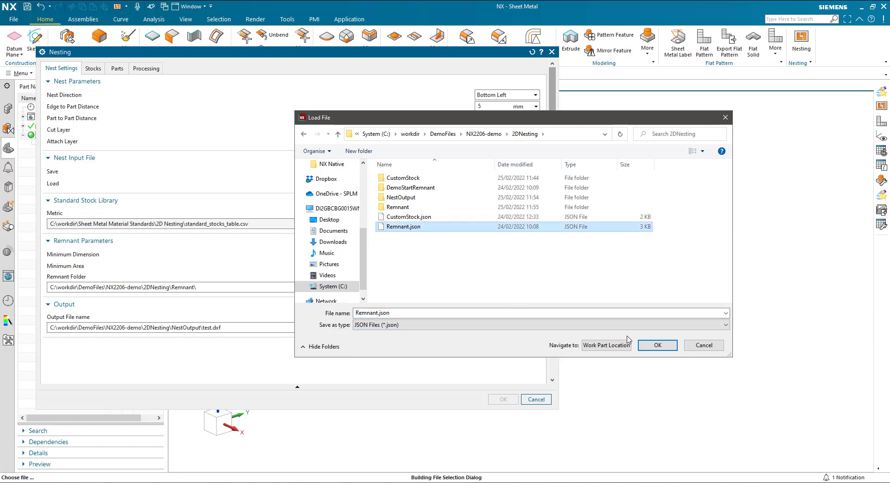
{"action": "left_click", "coordinate": [641, 345]}
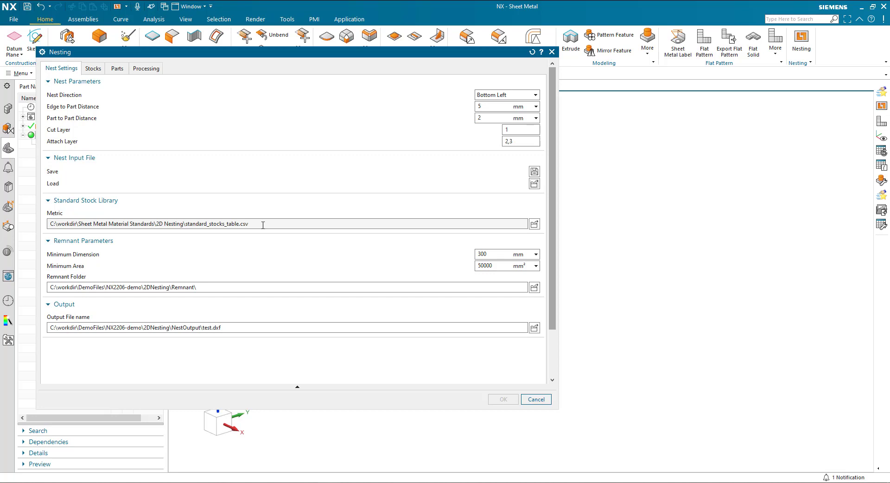
Review the full list of parts to nest and include the remnants in the stock for nesting
{"action": "left_click", "coordinate": [115, 68]}
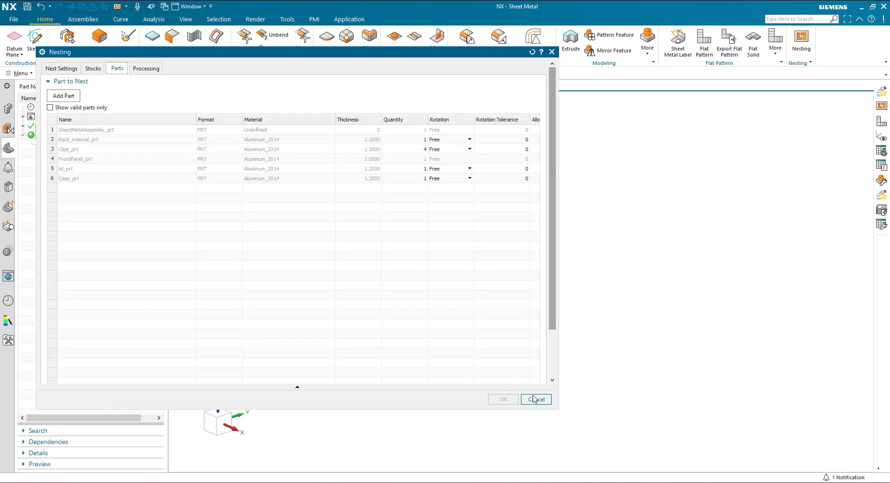
{"action": "left_click_drag", "start_coordinate": [559, 410], "coordinate": [712, 470]}
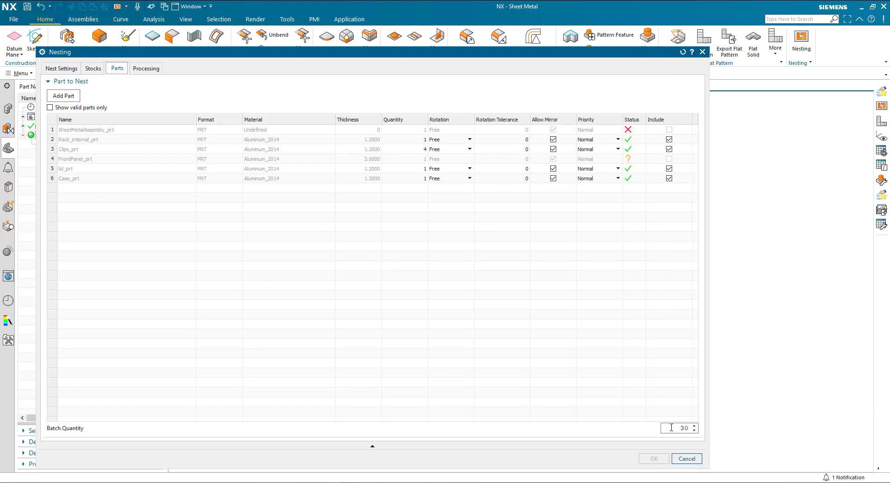
{"action": "left_click", "coordinate": [93, 69]}
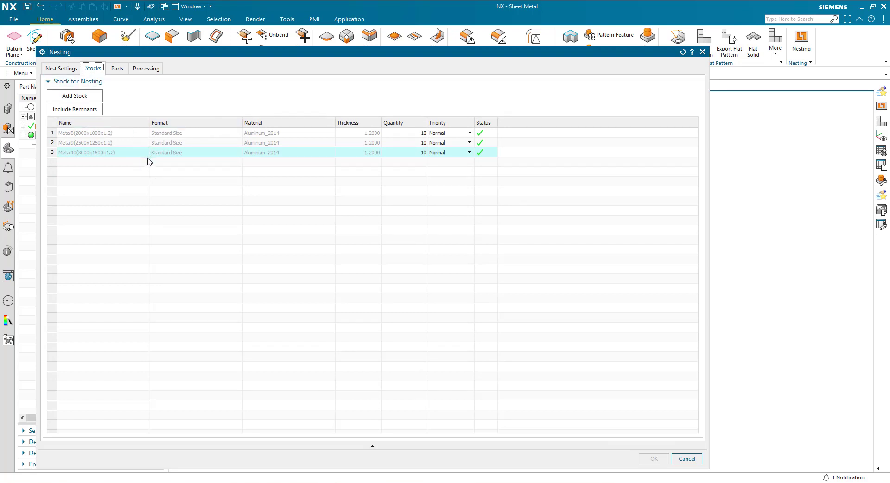
{"action": "left_click", "coordinate": [92, 114]}
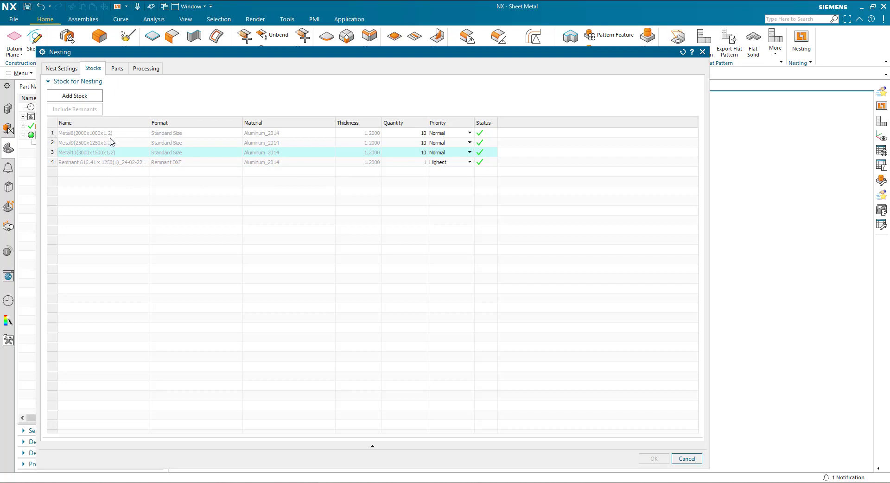
Run the nesting with a processing time of 10 seconds and select the rank 8 result
{"action": "left_click", "coordinate": [146, 70]}
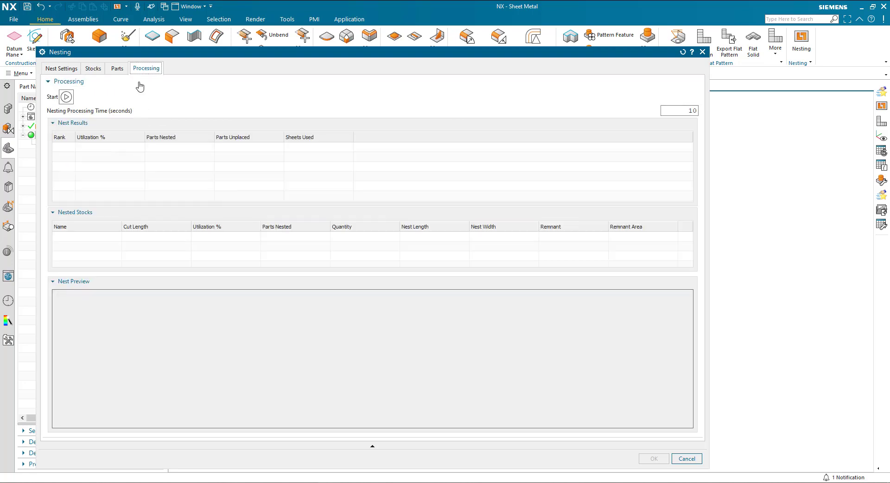
{"action": "left_click", "coordinate": [67, 96]}
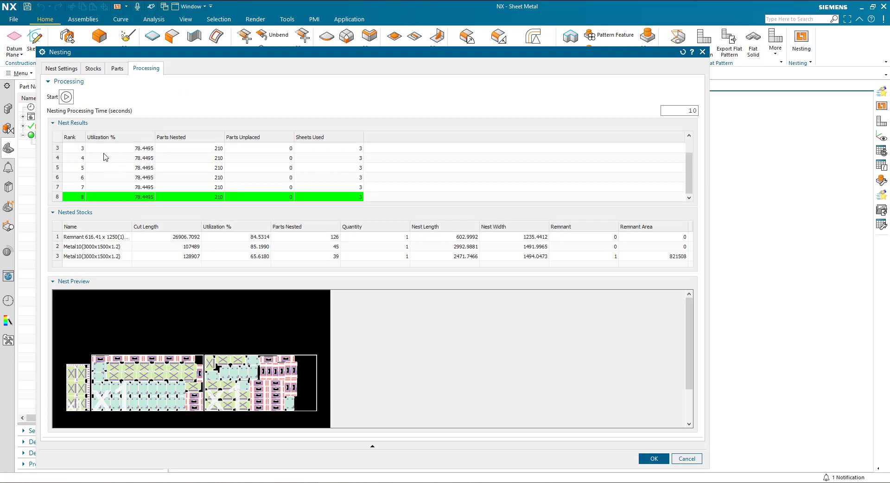
{"action": "left_click", "coordinate": [58, 198]}
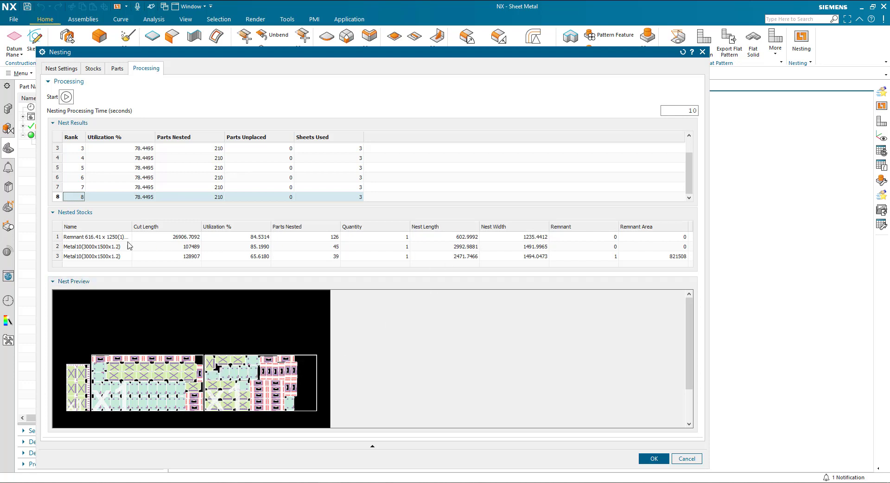
Preview the layout of each nested stock for the selected result and check the stock priorities
{"action": "left_click", "coordinate": [59, 237]}
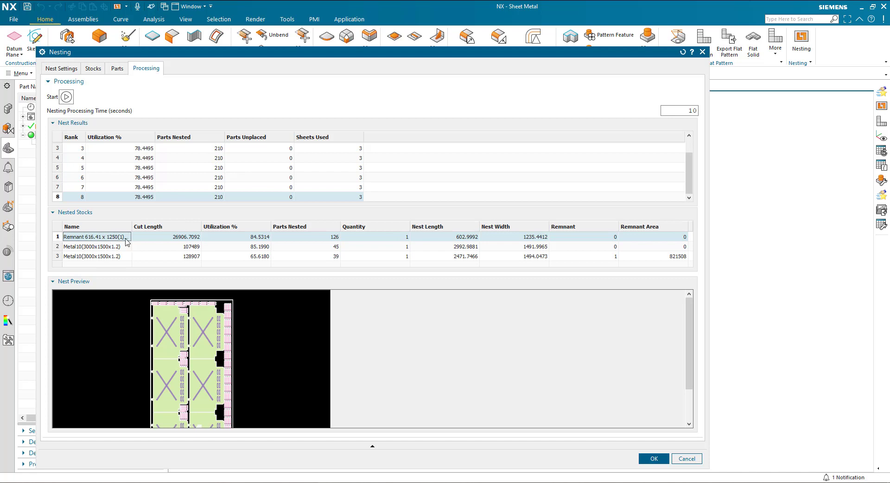
{"action": "left_click", "coordinate": [56, 247]}
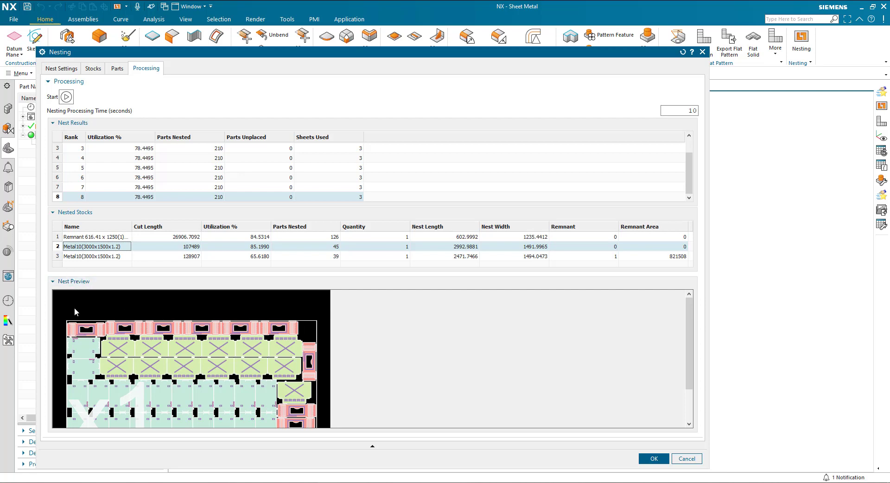
{"action": "left_click", "coordinate": [57, 257]}
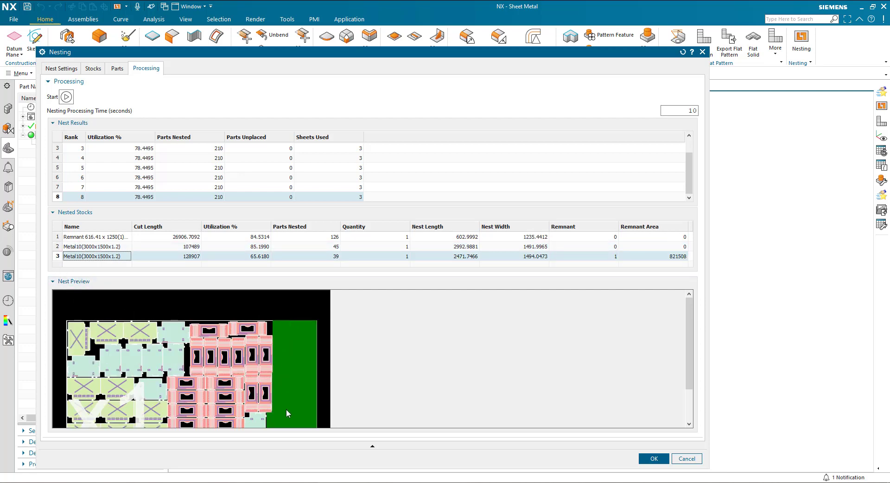
{"action": "scroll", "coordinate": [293, 403], "scroll_direction": "down", "scroll_amount": 1}
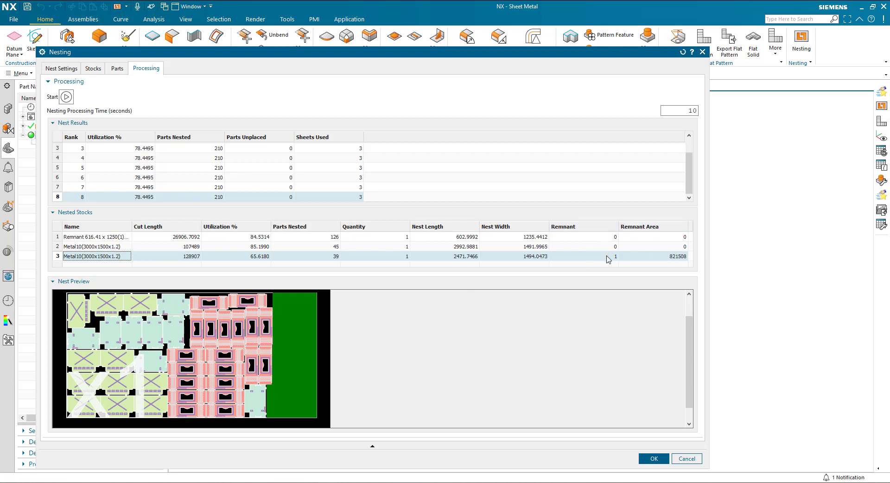
{"action": "left_click", "coordinate": [93, 69]}
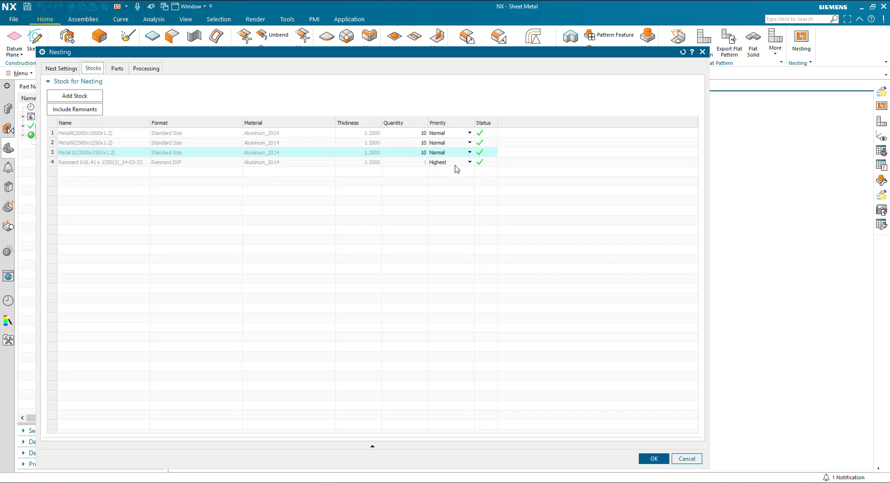
Accept the selected nesting result and overwrite the existing output file
{"action": "left_click", "coordinate": [141, 70]}
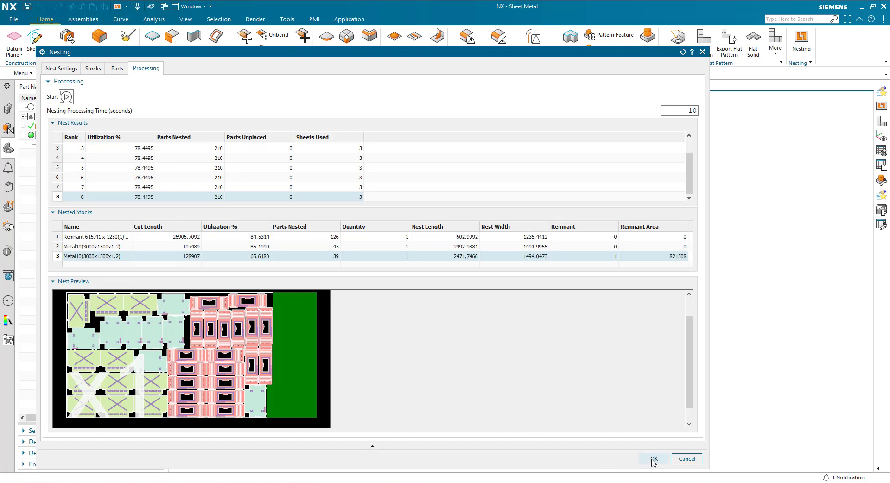
{"action": "left_click", "coordinate": [653, 460]}
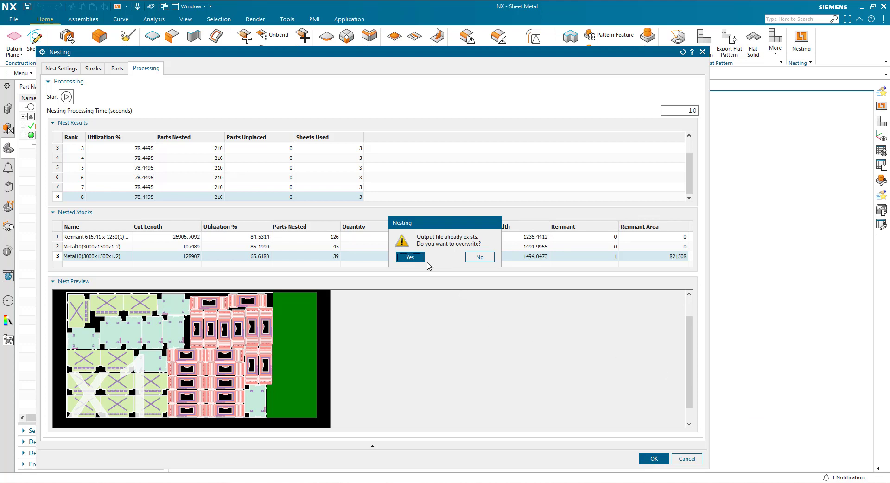
{"action": "left_click", "coordinate": [410, 256]}
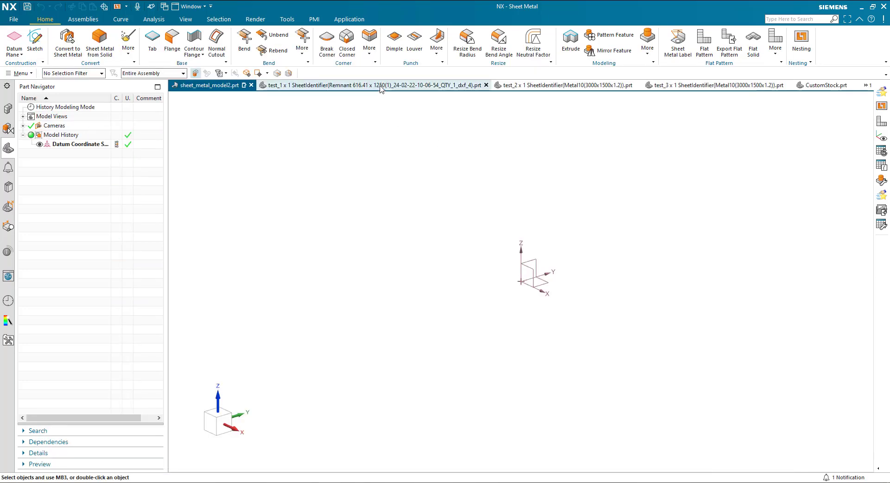
View the nested layouts in the test_1, test_2 and test_3 output parts one after another
{"action": "left_click", "coordinate": [378, 86]}
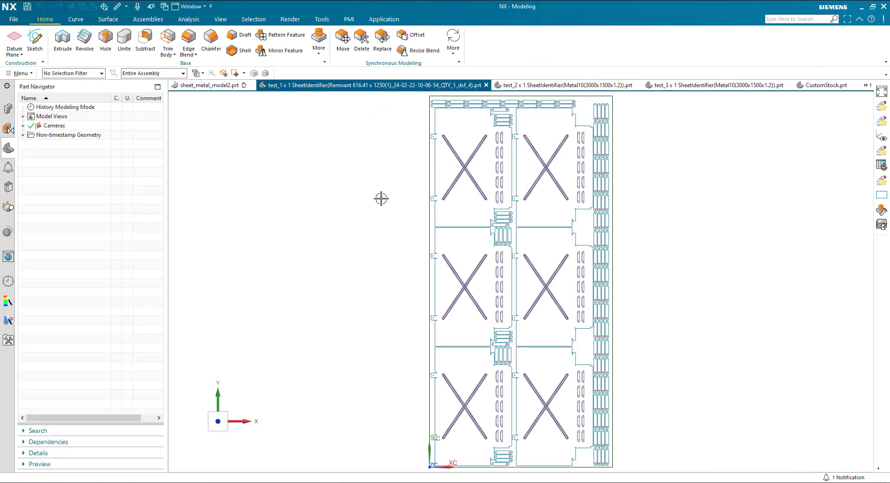
{"action": "left_click", "coordinate": [534, 86]}
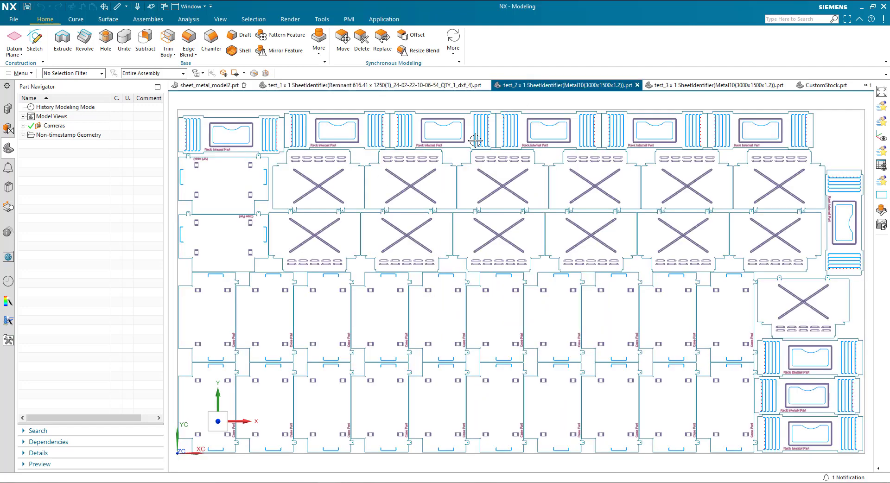
{"action": "left_click", "coordinate": [689, 86]}
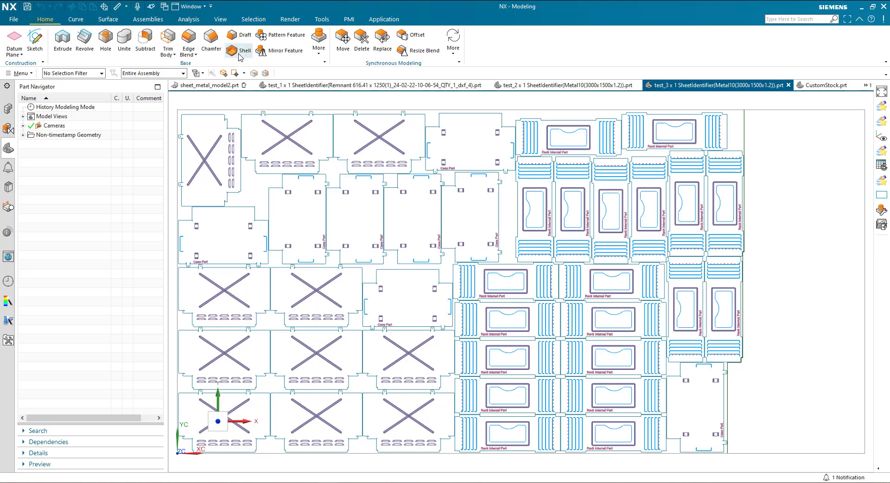
Hide layers 1, 2, 3 and 7 in the test_3 part to isolate the remnant outline on layer 6
{"action": "left_click", "coordinate": [220, 19]}
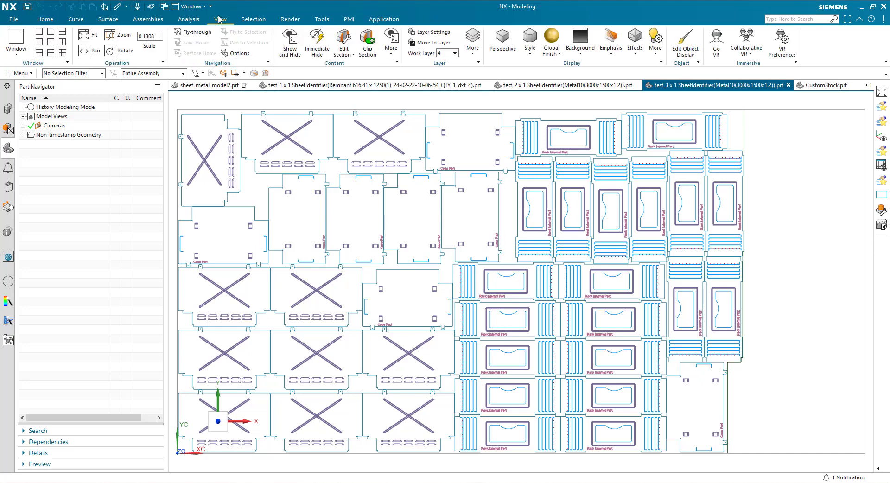
{"action": "left_click", "coordinate": [408, 34]}
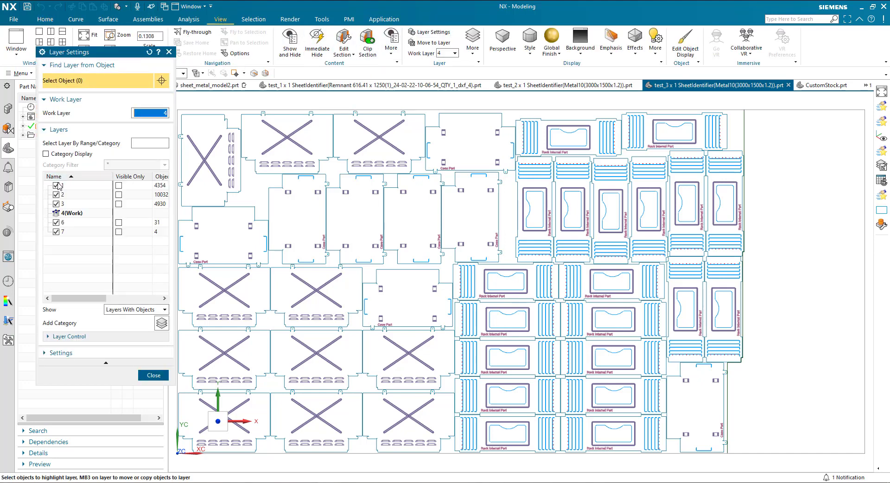
{"action": "left_click", "coordinate": [56, 185]}
{"action": "left_click", "coordinate": [56, 194]}
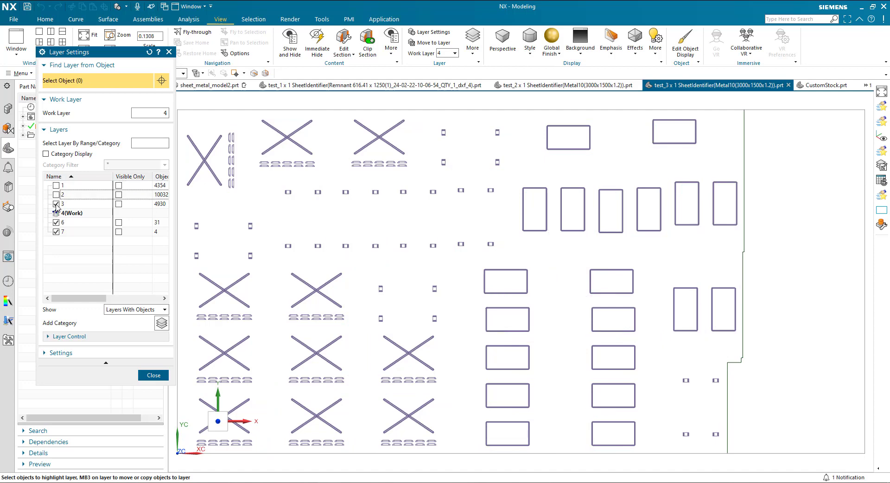
{"action": "left_click", "coordinate": [56, 204]}
{"action": "left_click", "coordinate": [56, 223]}
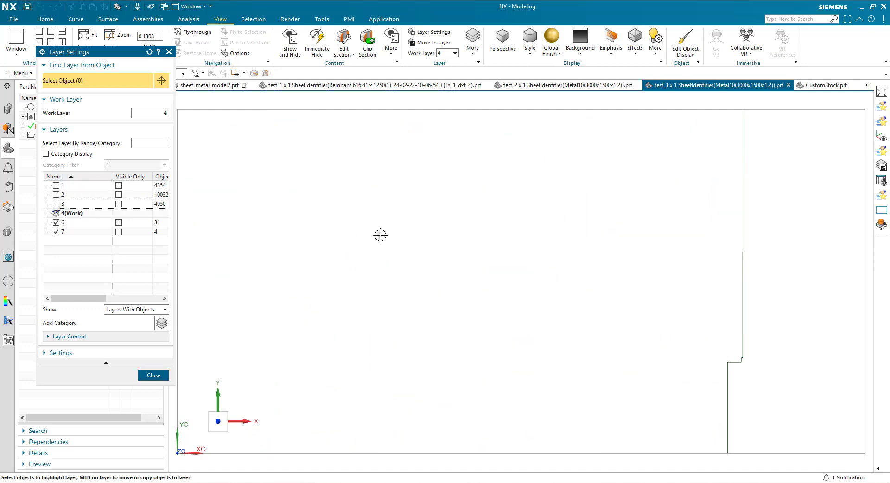
{"action": "left_click", "coordinate": [56, 232]}
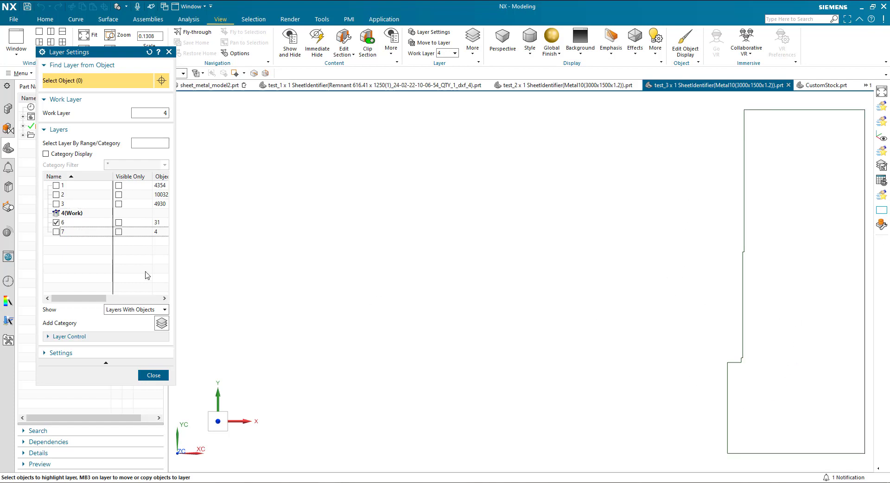
Show layers 1, 2, 3 and 7 of the test_3 part again and close the layer settings
{"action": "left_click", "coordinate": [56, 232]}
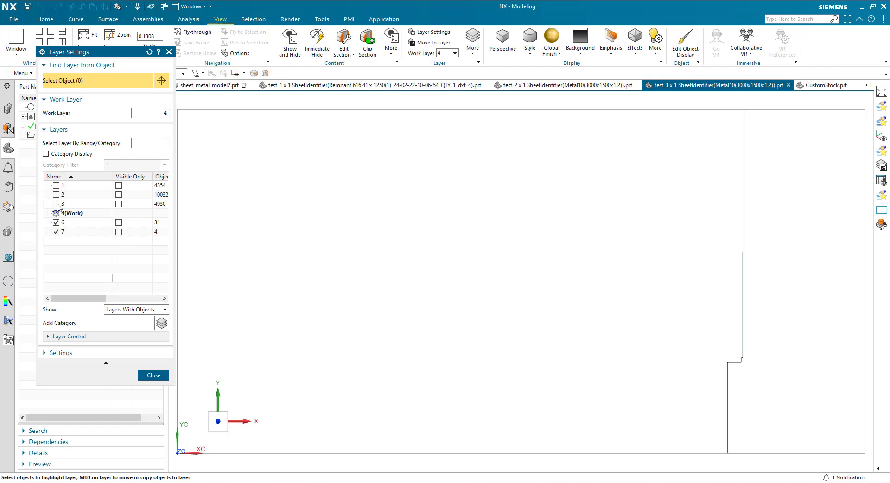
{"action": "left_click", "coordinate": [56, 204]}
{"action": "left_click", "coordinate": [56, 186]}
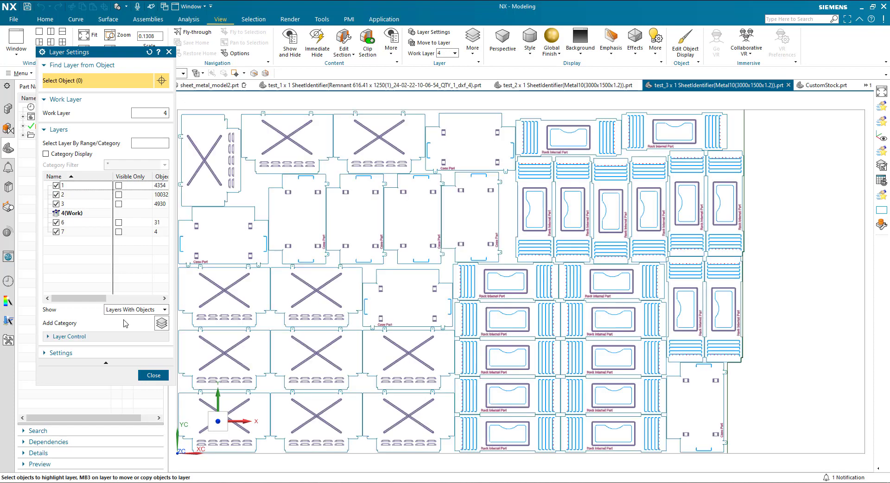
{"action": "left_click", "coordinate": [154, 375]}
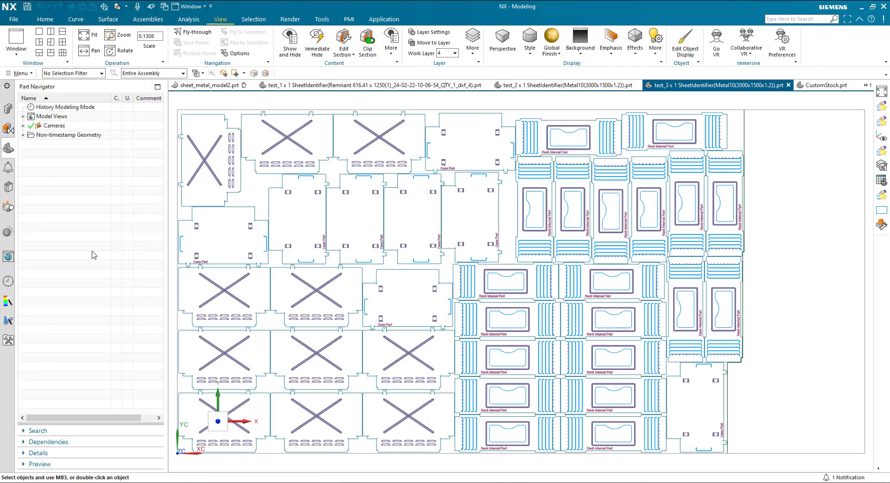
View the custom-shaped stock sketch in CustomStock.prt
{"action": "left_click", "coordinate": [193, 86]}
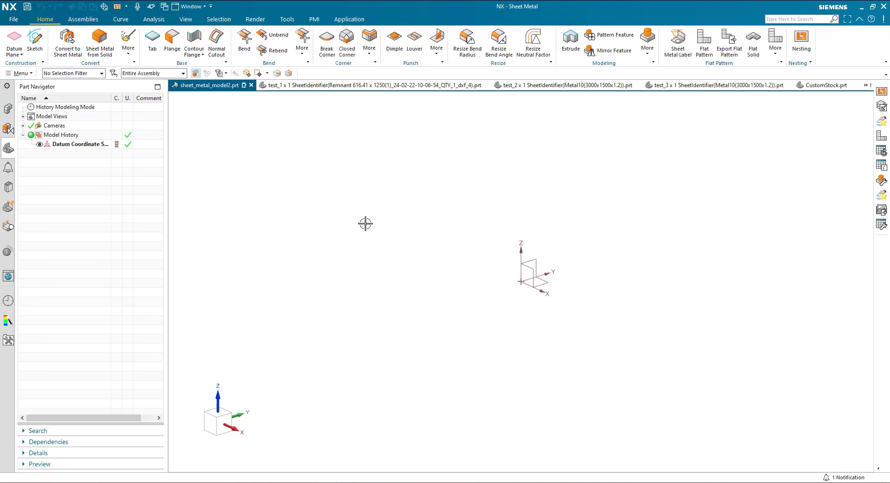
{"action": "left_click", "coordinate": [817, 86]}
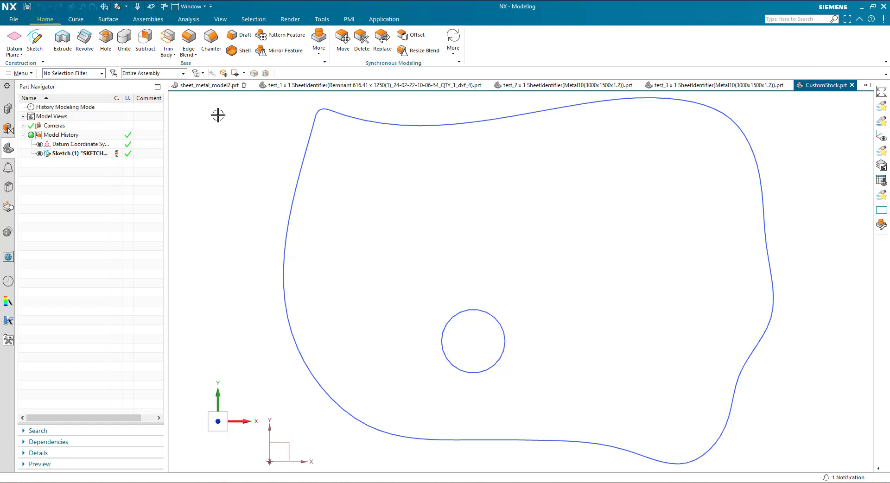
Start Nesting in sheet_metal_model2.prt, load the CustomStock.json nest input file and show its list of parts to nest
{"action": "left_click", "coordinate": [210, 86]}
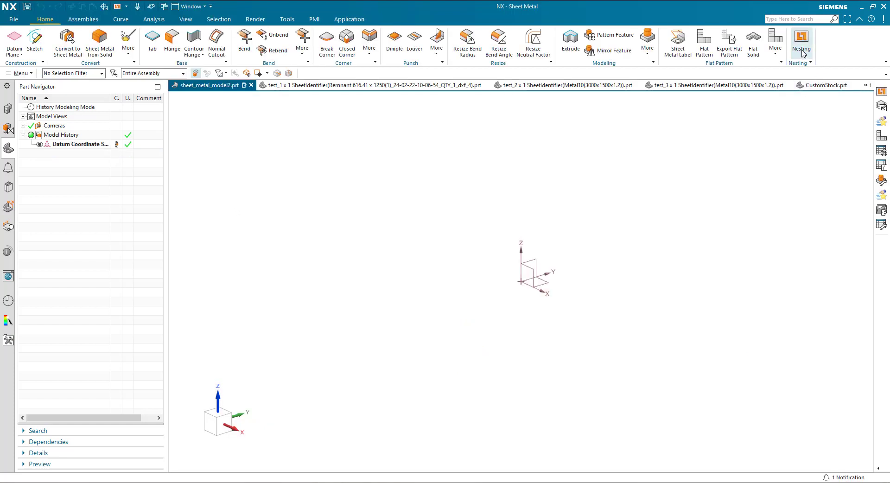
{"action": "left_click", "coordinate": [801, 39]}
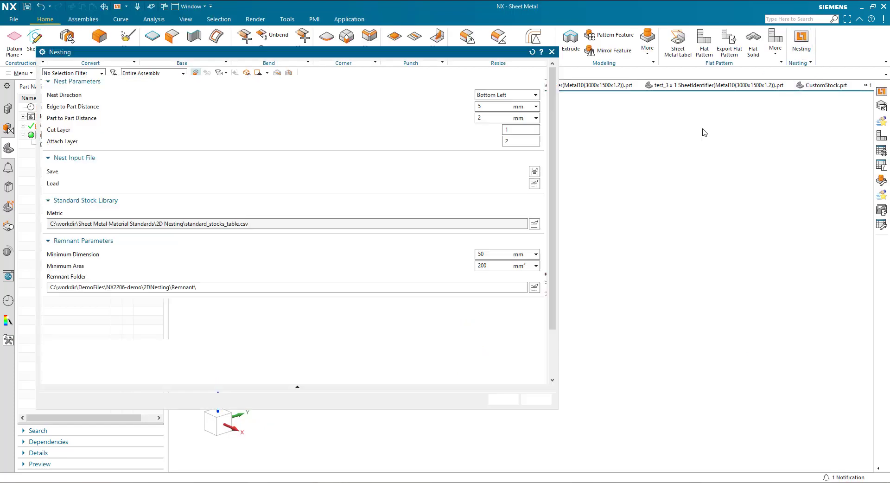
{"action": "left_click", "coordinate": [534, 184]}
{"action": "left_click", "coordinate": [419, 219]}
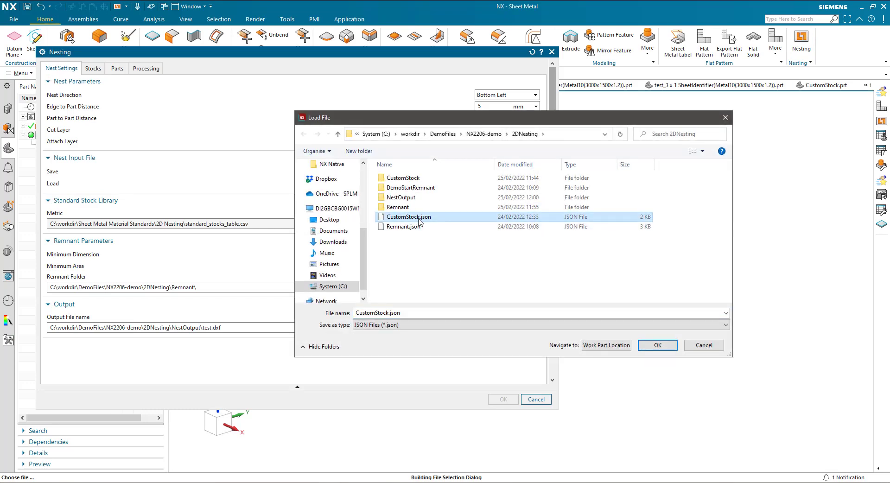
{"action": "left_click", "coordinate": [657, 345]}
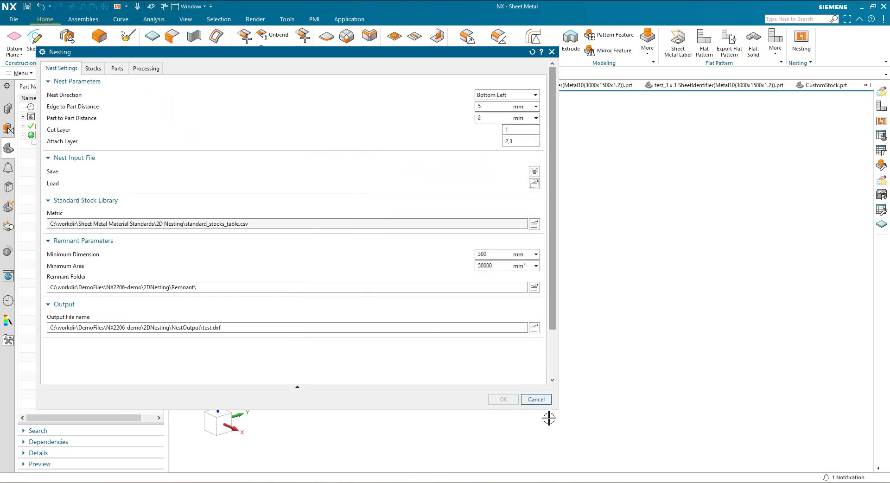
{"action": "left_click_drag", "start_coordinate": [558, 410], "coordinate": [733, 469]}
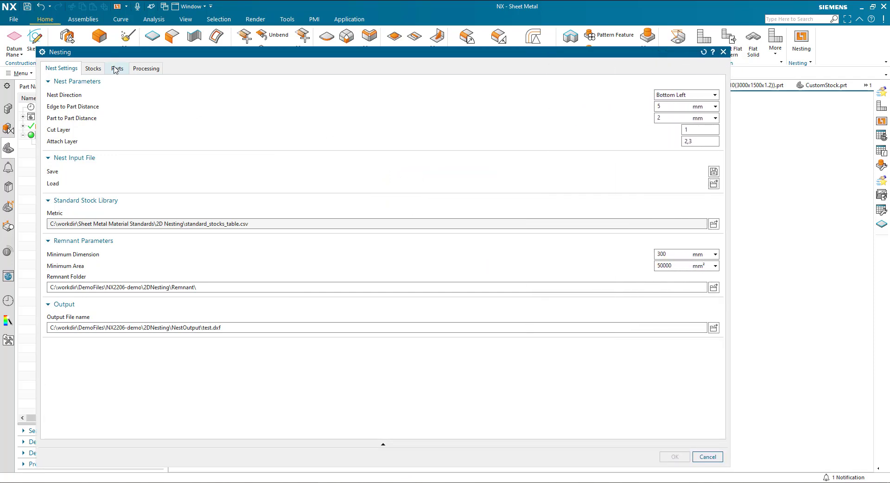
{"action": "left_click", "coordinate": [117, 68]}
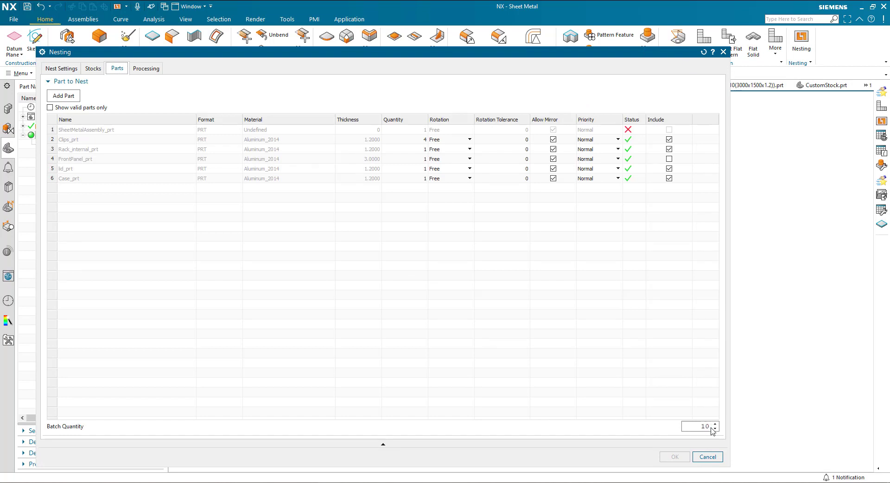
Add CustomStock.dxf as a stock from file with a thickness of 1.2 mm
{"action": "left_click", "coordinate": [92, 69]}
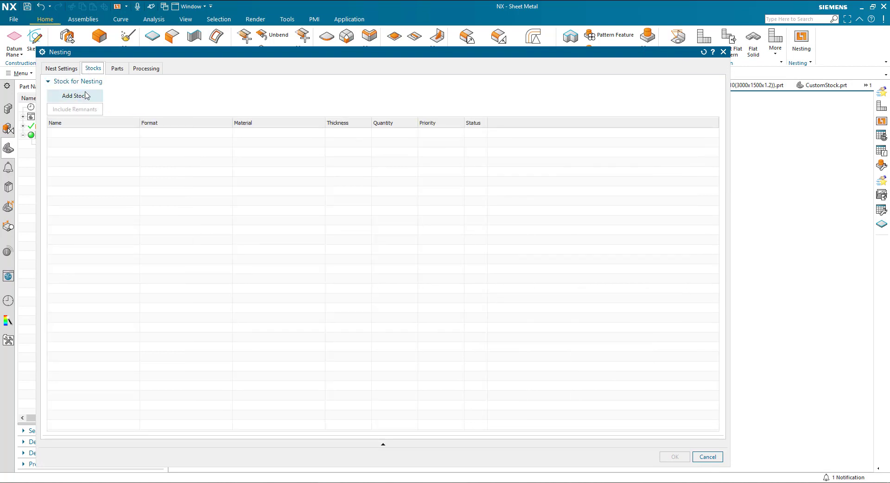
{"action": "left_click", "coordinate": [77, 97]}
{"action": "left_click", "coordinate": [86, 69]}
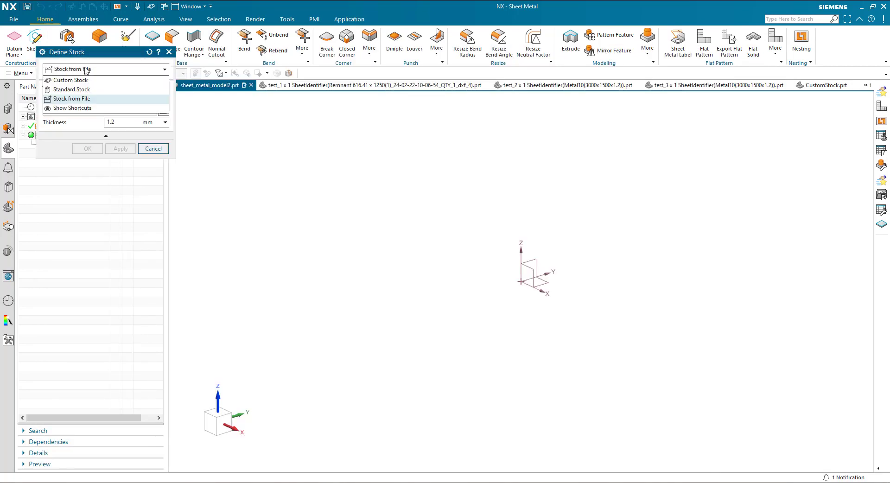
{"action": "left_click", "coordinate": [85, 99]}
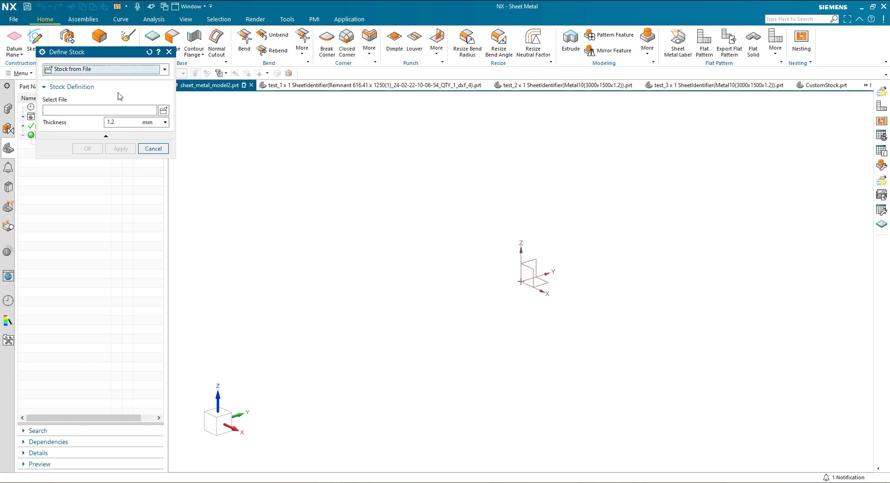
{"action": "left_click", "coordinate": [163, 111]}
{"action": "double_click", "coordinate": [383, 180]}
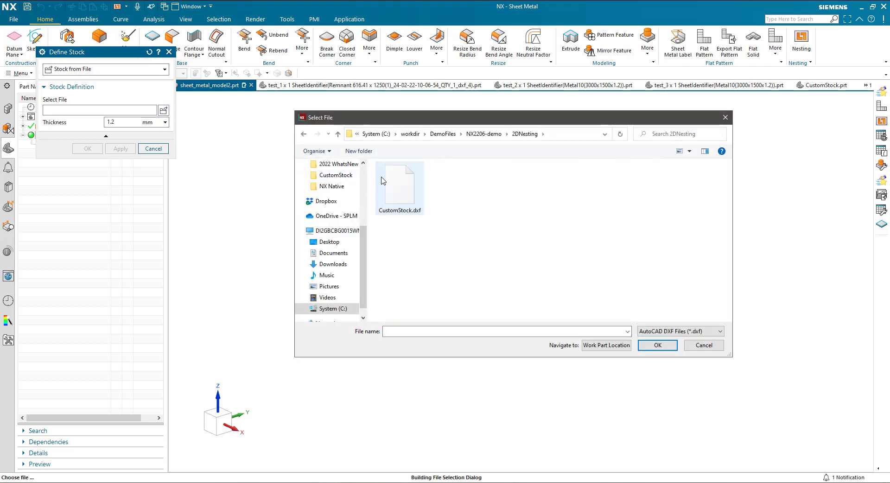
{"action": "left_click", "coordinate": [400, 194]}
{"action": "left_click", "coordinate": [655, 345]}
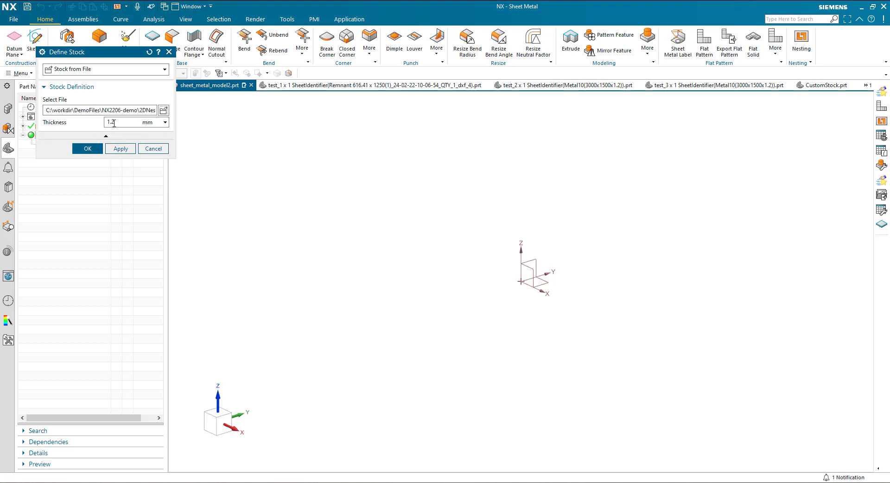
{"action": "left_click", "coordinate": [92, 147]}
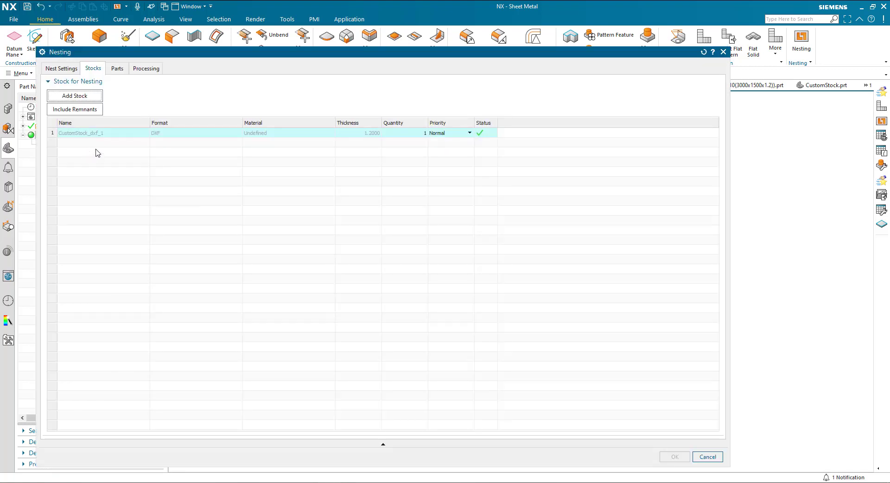
Run the nesting process on the custom stock and inspect the nest preview of the rank 5 result
{"action": "left_click", "coordinate": [146, 69]}
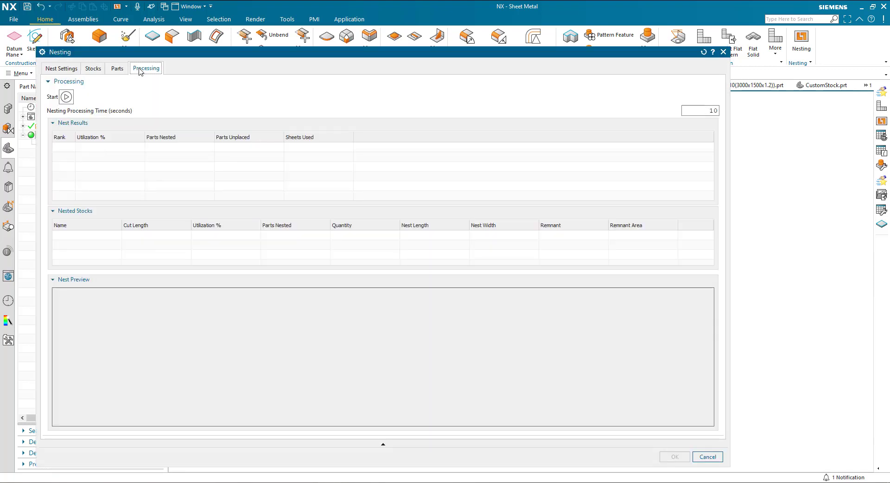
{"action": "left_click", "coordinate": [67, 97]}
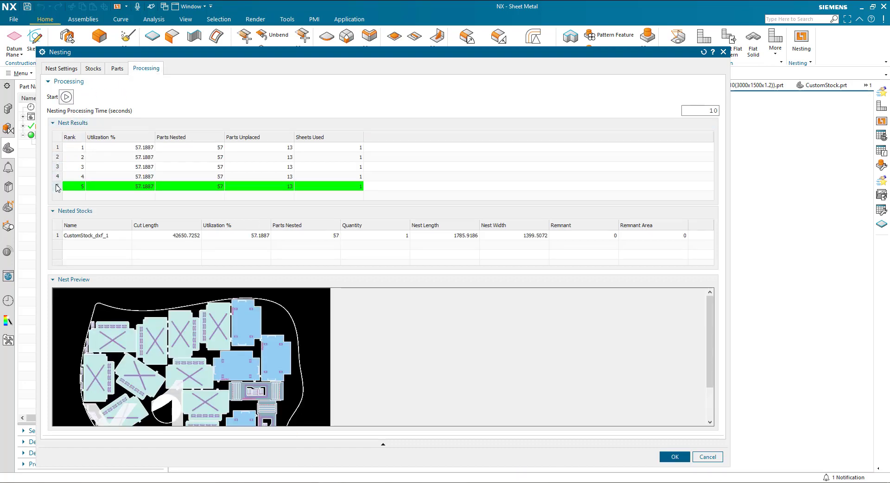
{"action": "left_click", "coordinate": [58, 187]}
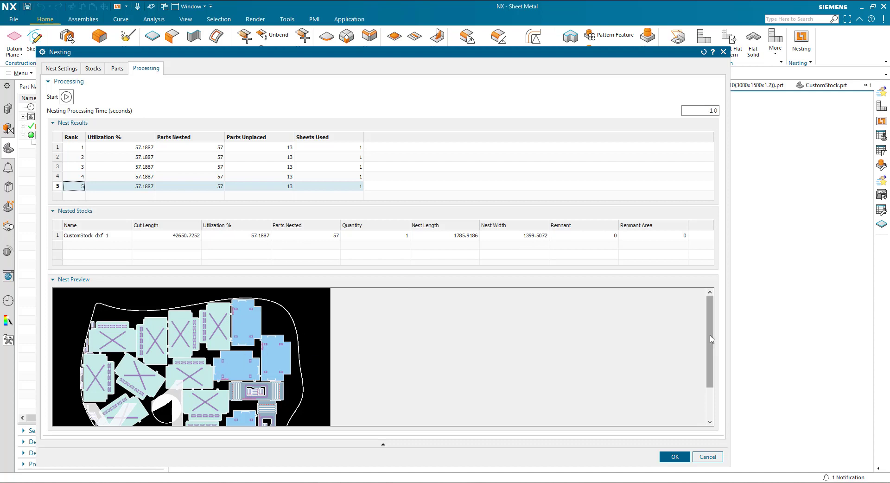
{"action": "left_click_drag", "start_coordinate": [710, 339], "coordinate": [713, 351]}
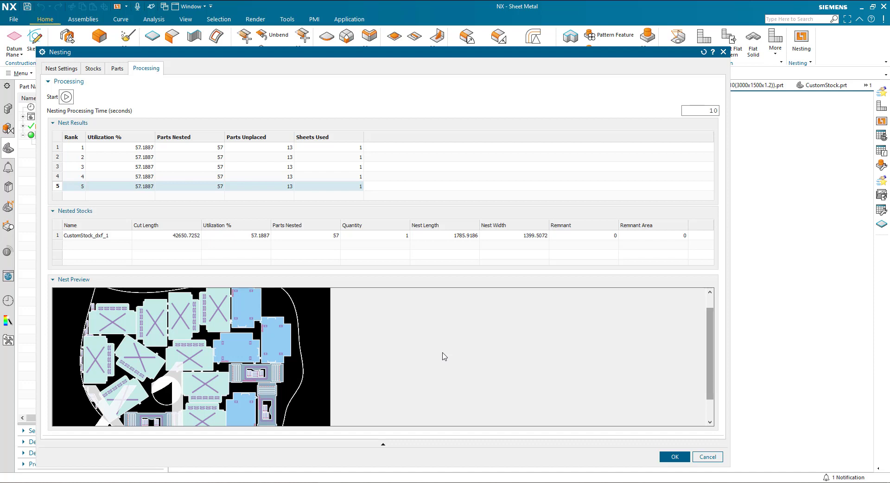
{"action": "scroll", "coordinate": [471, 355], "scroll_direction": "up", "scroll_amount": 2}
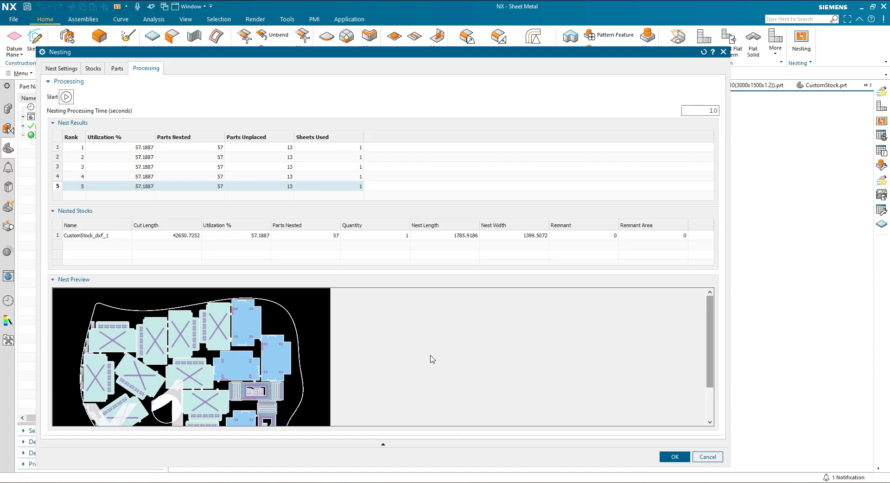